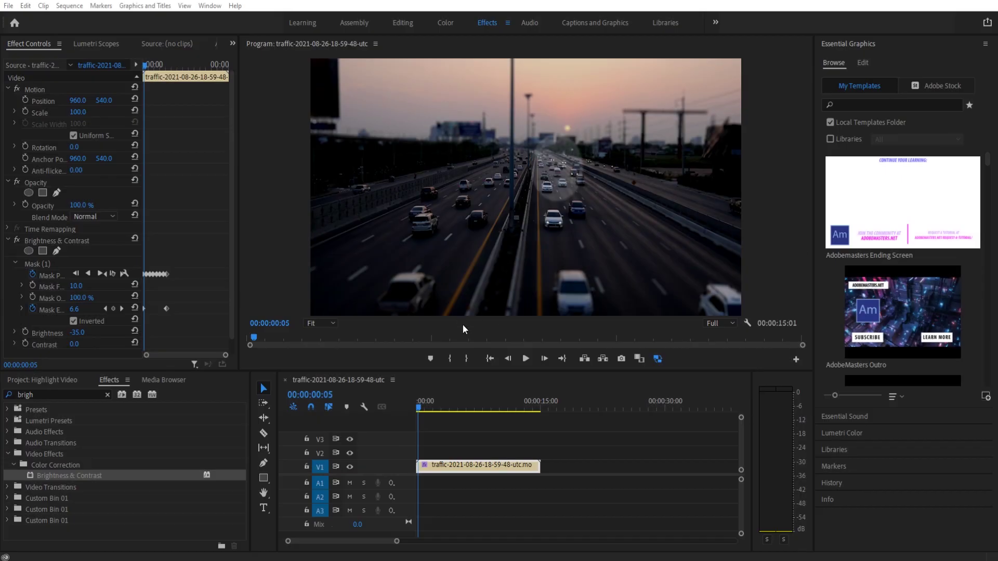
Step: Preview the existing highlight effect full-screen, then return to the clip start
{"action": "mouse_move", "coordinate": [419, 407]}
{"action": "left_mouse_down"}
{"action": "mouse_move", "coordinate": [437, 409]}
{"action": "mouse_move", "coordinate": [406, 407]}
{"action": "left_mouse_up"}
{"action": "left_click", "coordinate": [520, 214]}
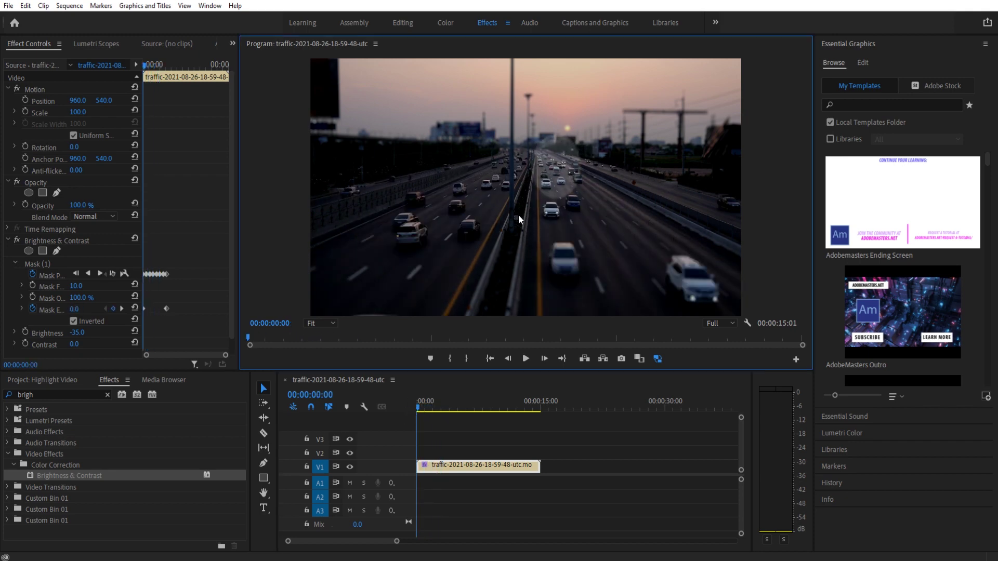
{"action": "key", "text": "grave"}
{"action": "key", "text": "space"}
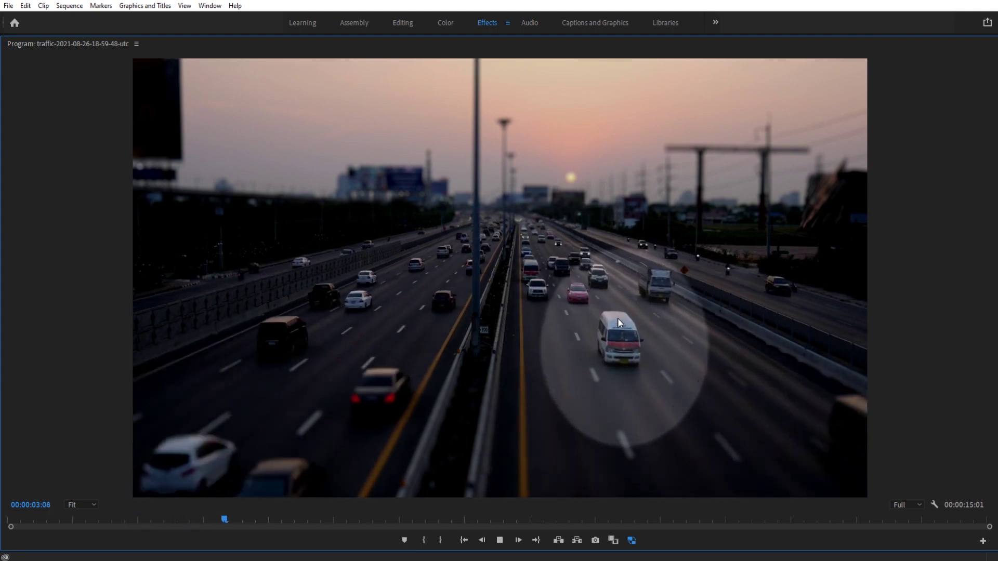
{"action": "key", "text": "space"}
{"action": "key", "text": "grave"}
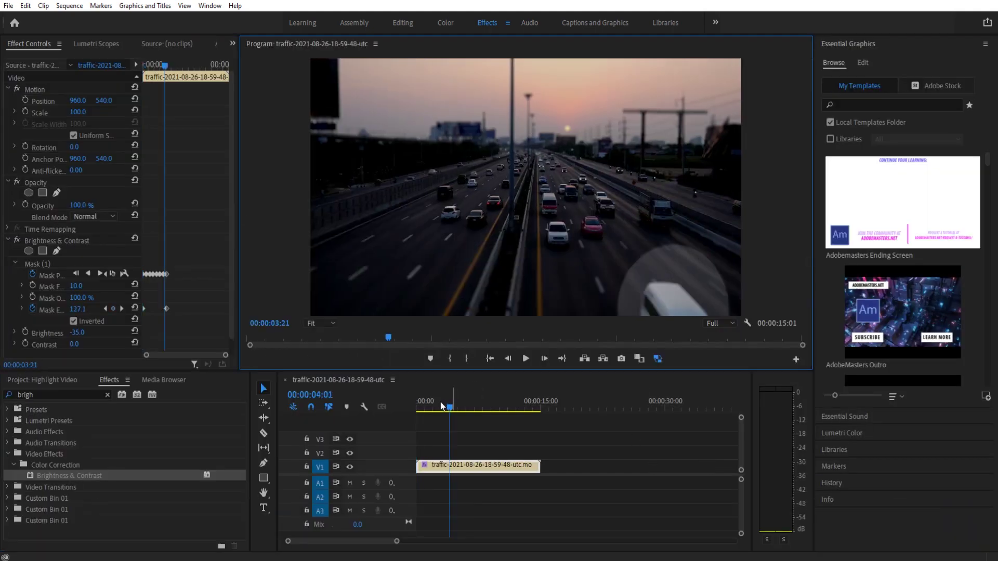
{"action": "left_click", "coordinate": [465, 428]}
{"action": "key", "text": "Home"}
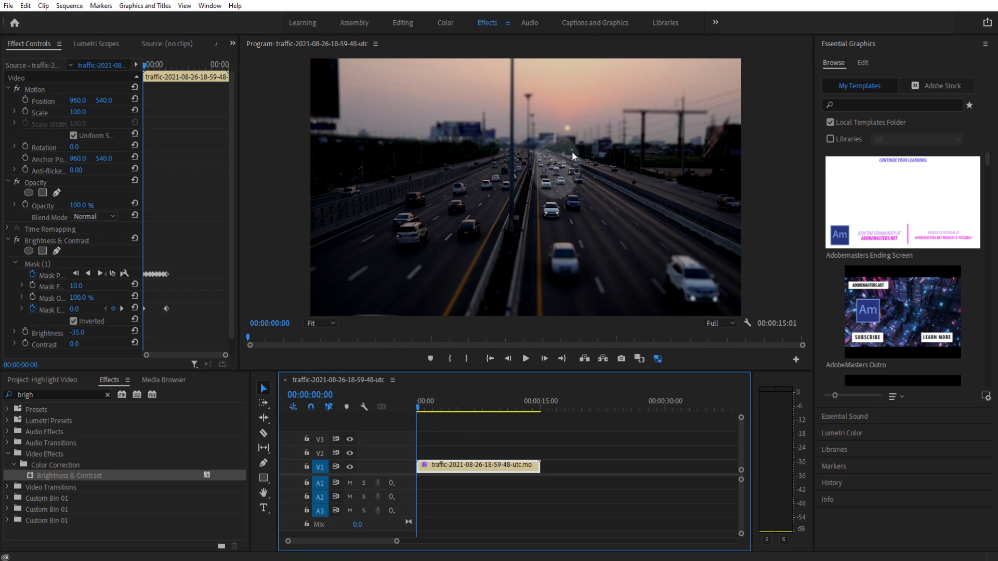
Step: Delete the Brightness & Contrast effect from the traffic clip and scrub near 00:00:01:08 to check
{"action": "left_click", "coordinate": [434, 433]}
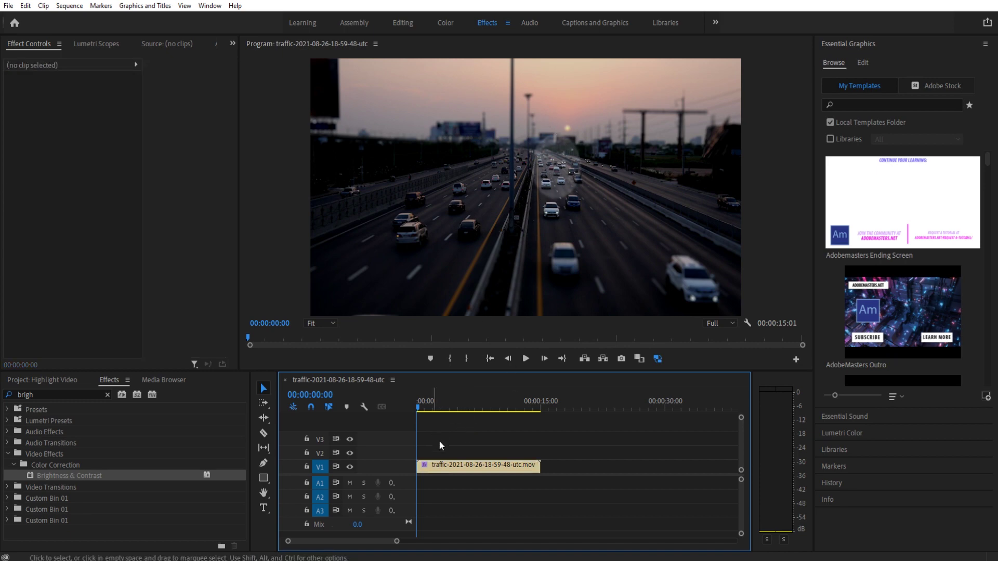
{"action": "left_click", "coordinate": [466, 462]}
{"action": "left_click", "coordinate": [50, 239]}
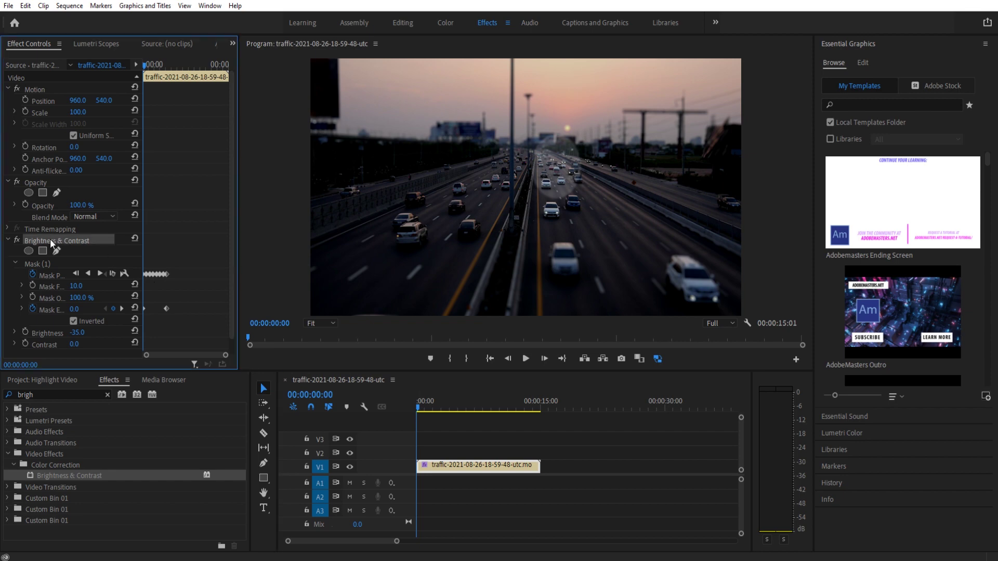
{"action": "key", "text": "Delete"}
{"action": "left_click", "coordinate": [488, 432]}
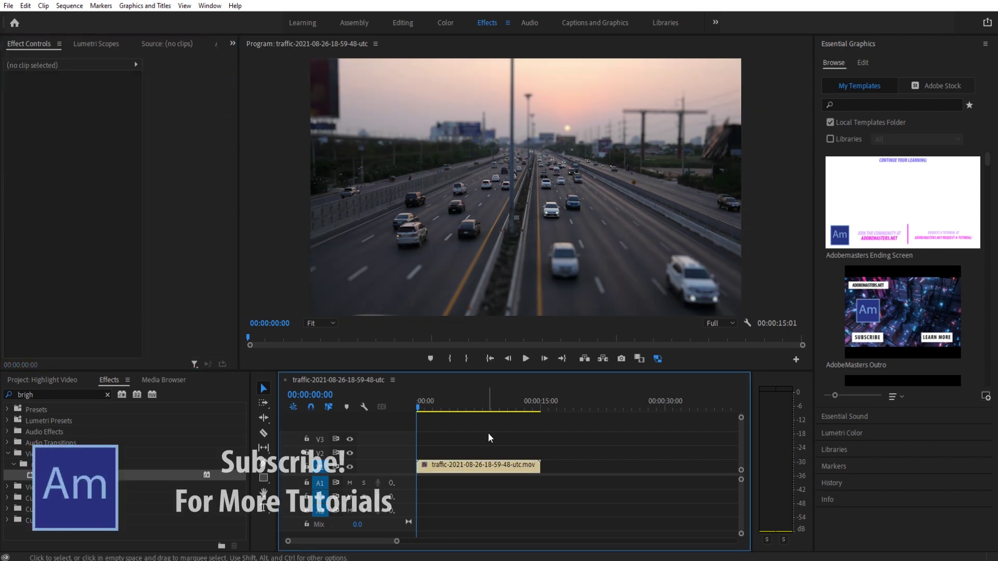
{"action": "left_click", "coordinate": [473, 463]}
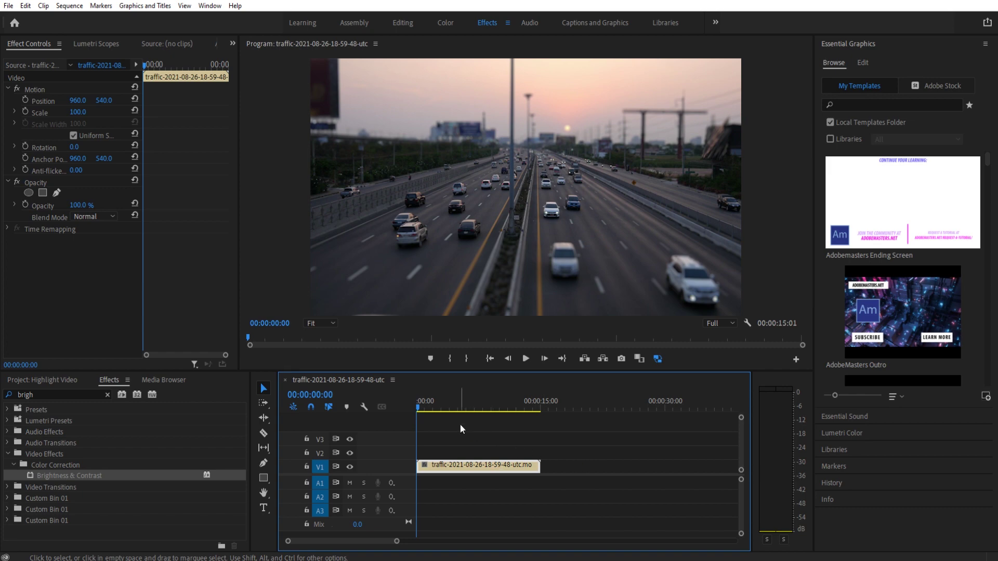
{"action": "left_click_drag", "start_coordinate": [424, 407], "coordinate": [418, 405]}
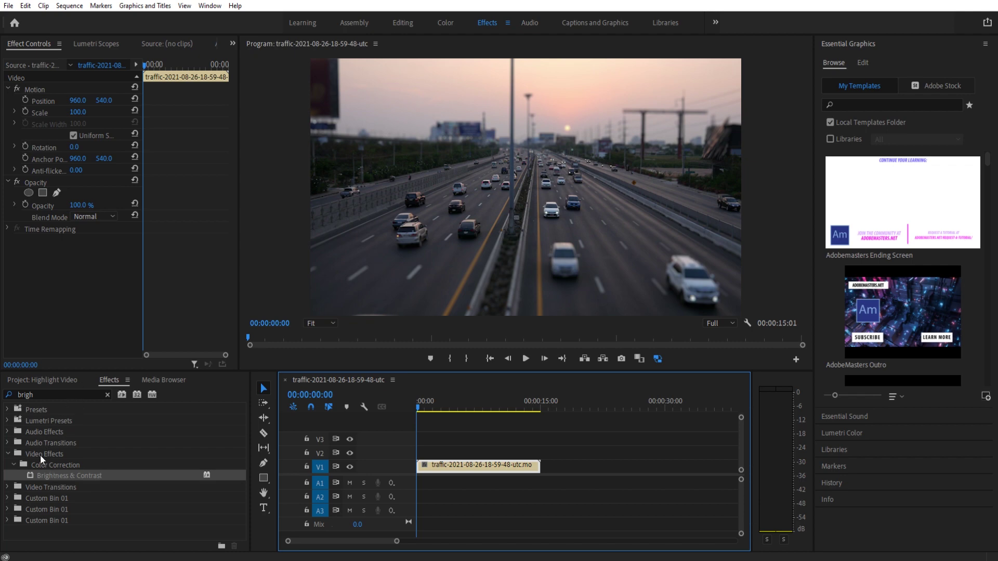
Step: Apply Brightness & Contrast to the traffic clip and lower Brightness to -26
{"action": "left_click", "coordinate": [43, 476]}
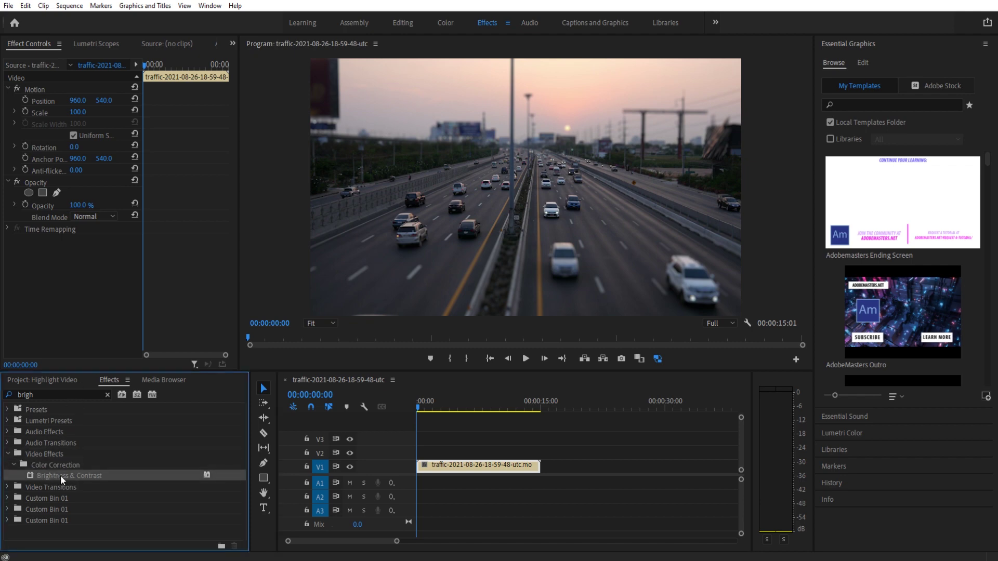
{"action": "left_click_drag", "start_coordinate": [60, 475], "coordinate": [469, 466]}
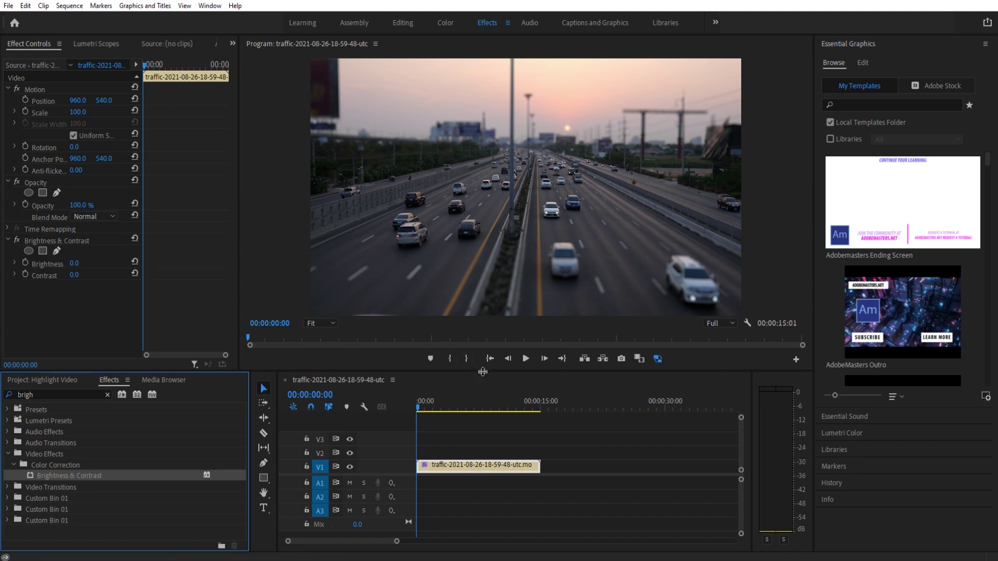
{"action": "left_click_drag", "start_coordinate": [481, 370], "coordinate": [481, 411]}
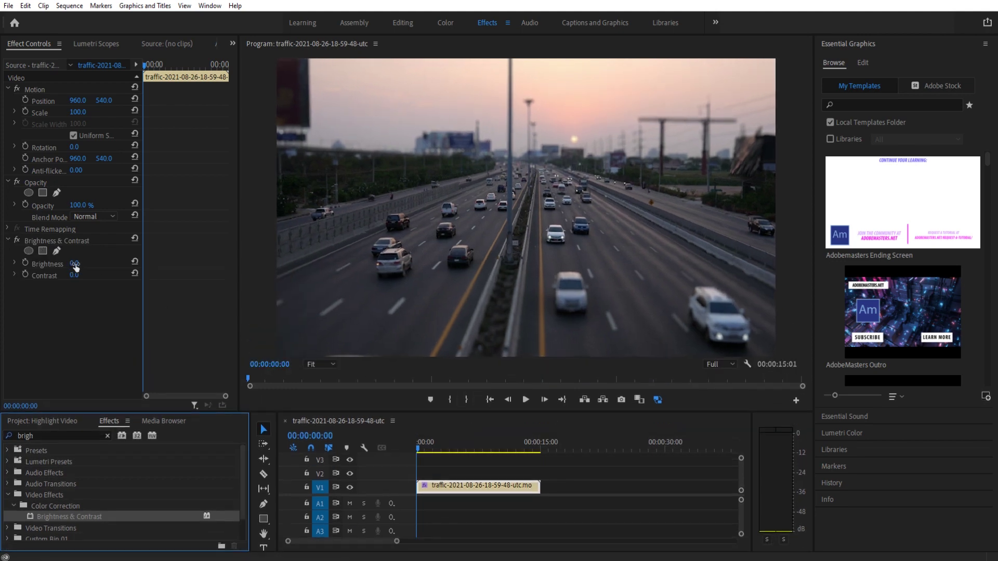
{"action": "left_click_drag", "start_coordinate": [74, 263], "coordinate": [63, 263]}
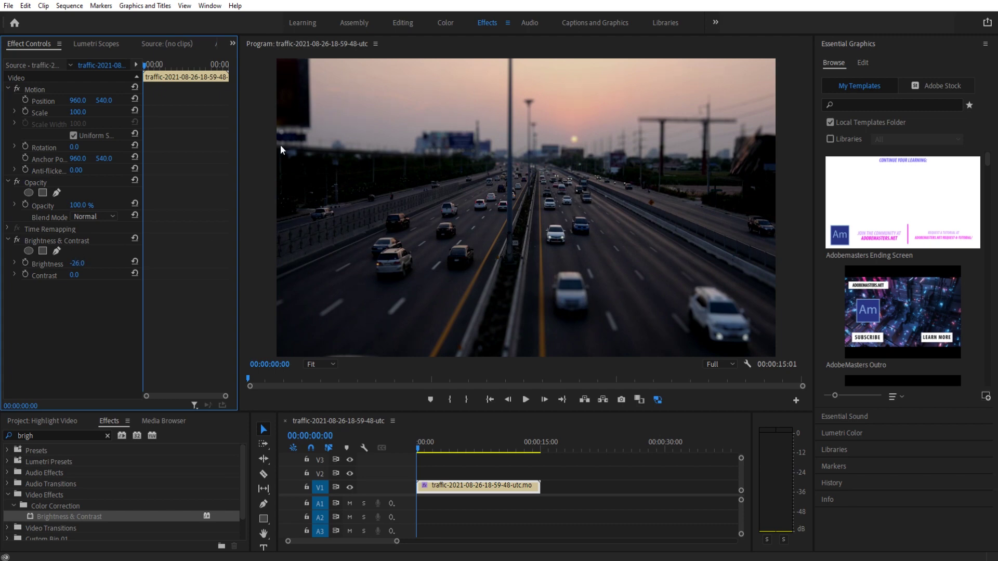
Step: Add an ellipse mask over the distant traffic, invert it, and set Brightness to -43
{"action": "left_click", "coordinate": [28, 250]}
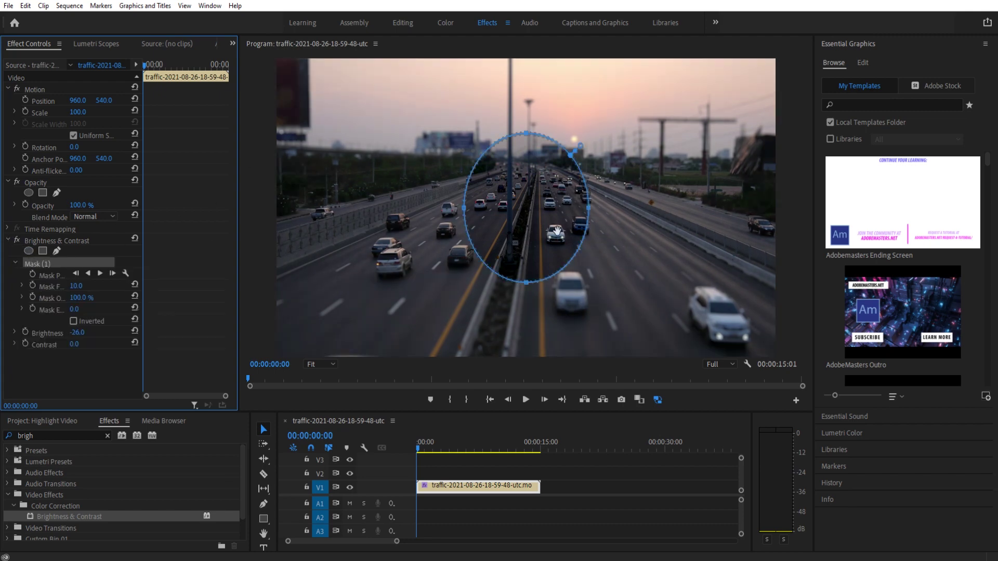
{"action": "left_click_drag", "start_coordinate": [557, 231], "coordinate": [599, 215]}
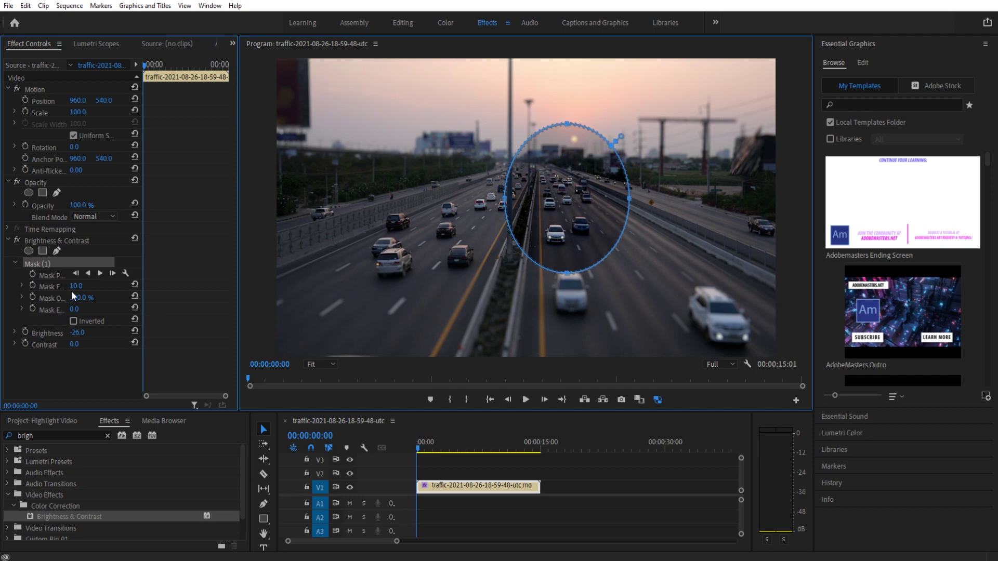
{"action": "left_click", "coordinate": [73, 321]}
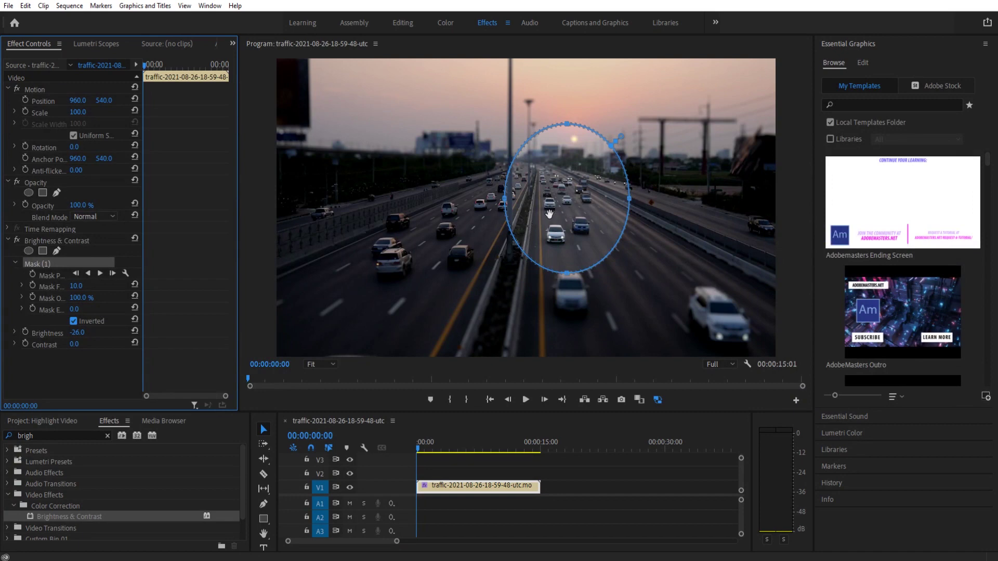
{"action": "left_click", "coordinate": [73, 320]}
{"action": "left_click_drag", "start_coordinate": [77, 332], "coordinate": [104, 332]}
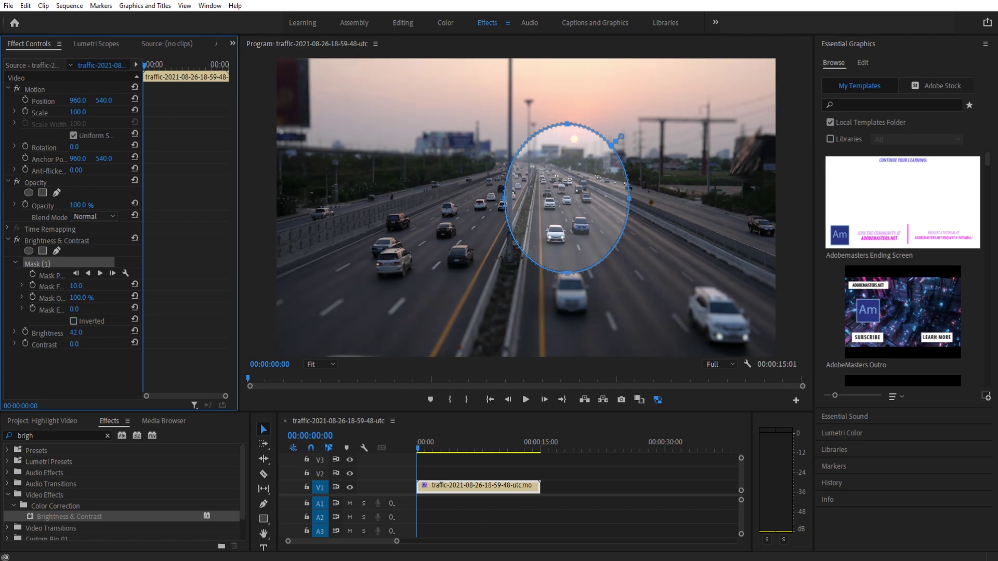
{"action": "mouse_move", "coordinate": [558, 211]}
{"action": "left_mouse_down"}
{"action": "mouse_move", "coordinate": [361, 214]}
{"action": "mouse_move", "coordinate": [537, 236]}
{"action": "mouse_move", "coordinate": [559, 224]}
{"action": "mouse_move", "coordinate": [562, 204]}
{"action": "left_mouse_up"}
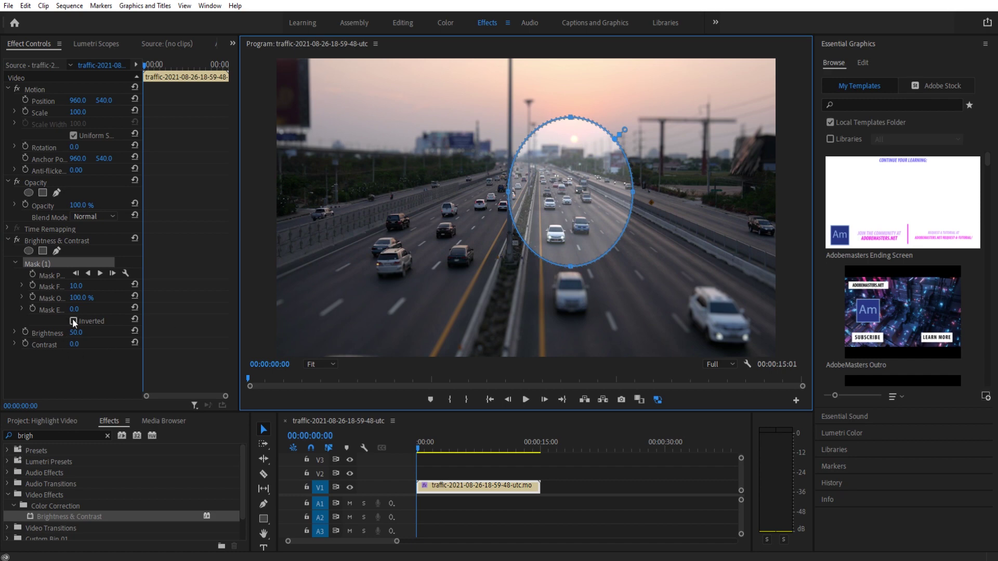
{"action": "left_click", "coordinate": [75, 325]}
{"action": "left_click", "coordinate": [74, 322]}
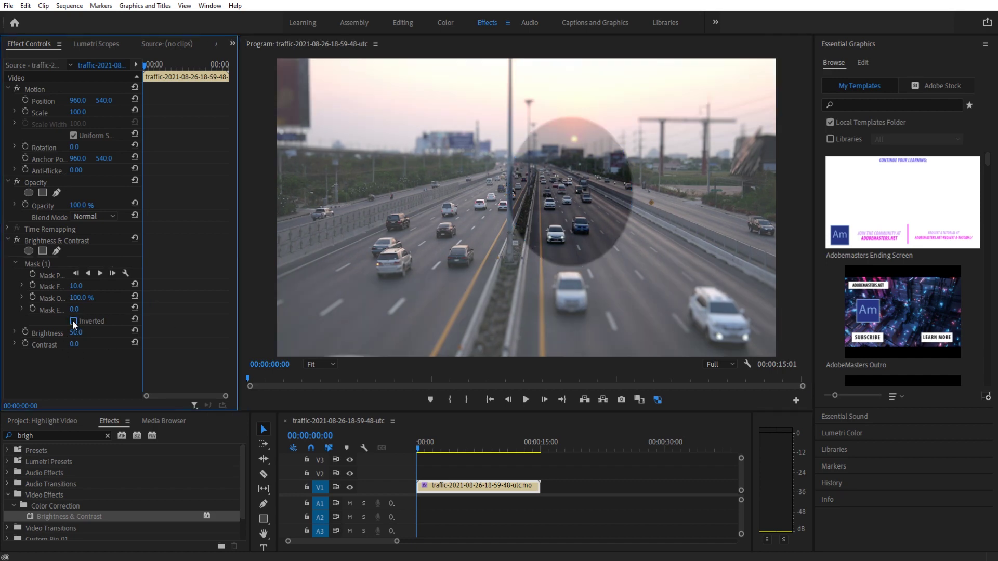
{"action": "left_click_drag", "start_coordinate": [76, 332], "coordinate": [33, 333]}
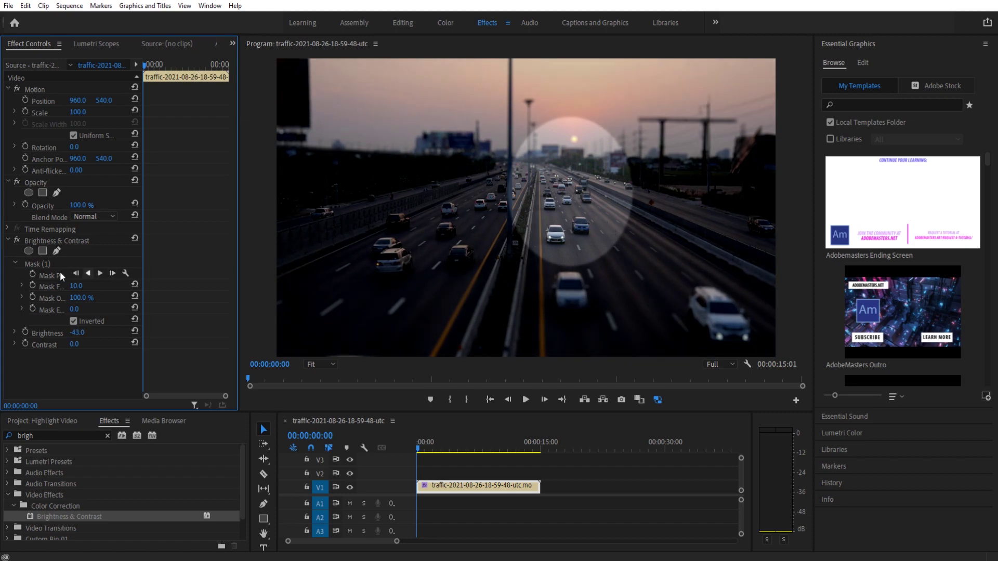
Step: Shrink the ellipse mask to a small oval around the far cars and add a Mask Path keyframe
{"action": "left_click", "coordinate": [48, 264]}
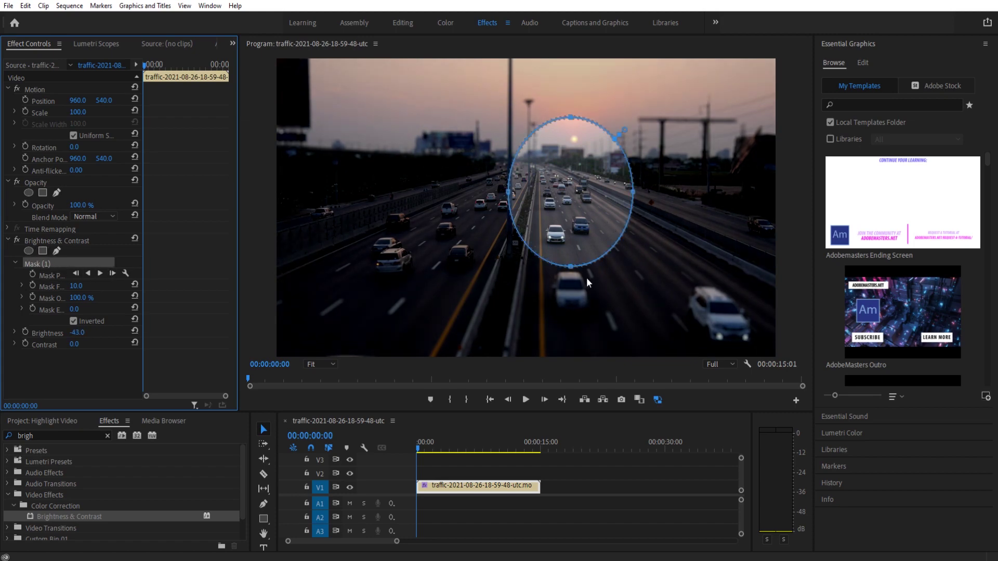
{"action": "left_click_drag", "start_coordinate": [572, 269], "coordinate": [571, 216]}
{"action": "left_click_drag", "start_coordinate": [633, 167], "coordinate": [592, 162]}
{"action": "left_click_drag", "start_coordinate": [552, 119], "coordinate": [552, 142]}
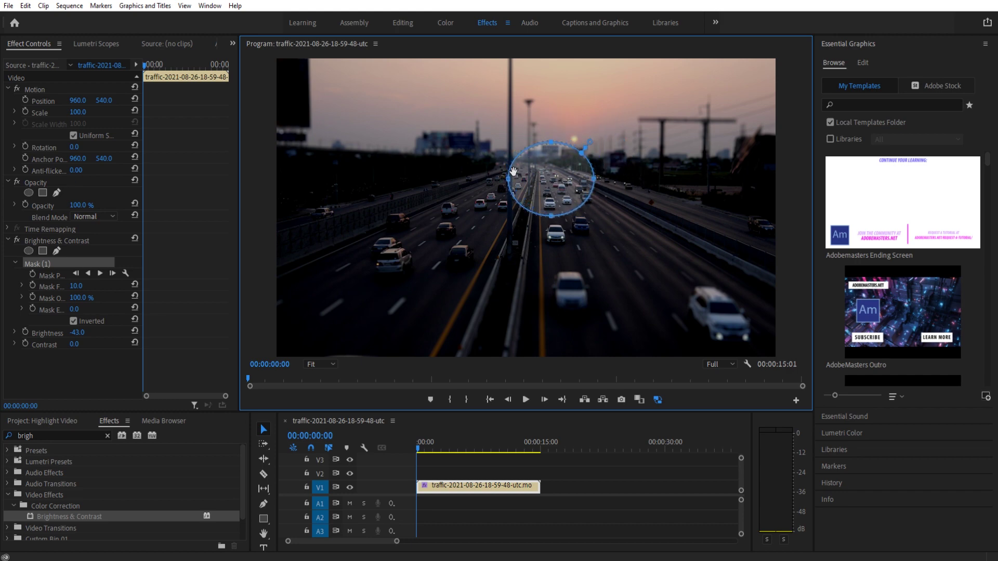
{"action": "left_click_drag", "start_coordinate": [508, 178], "coordinate": [562, 189]}
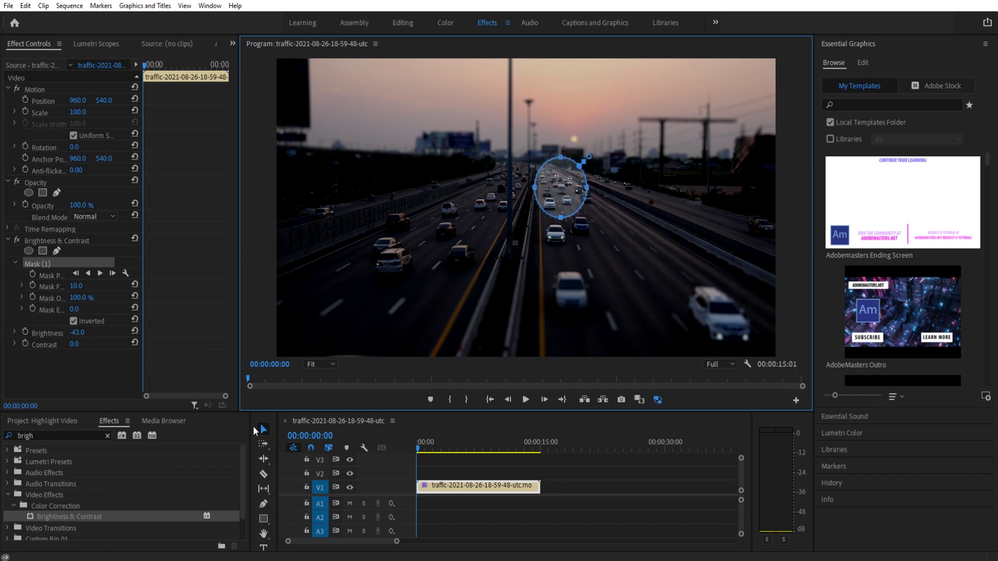
{"action": "left_click", "coordinate": [33, 275]}
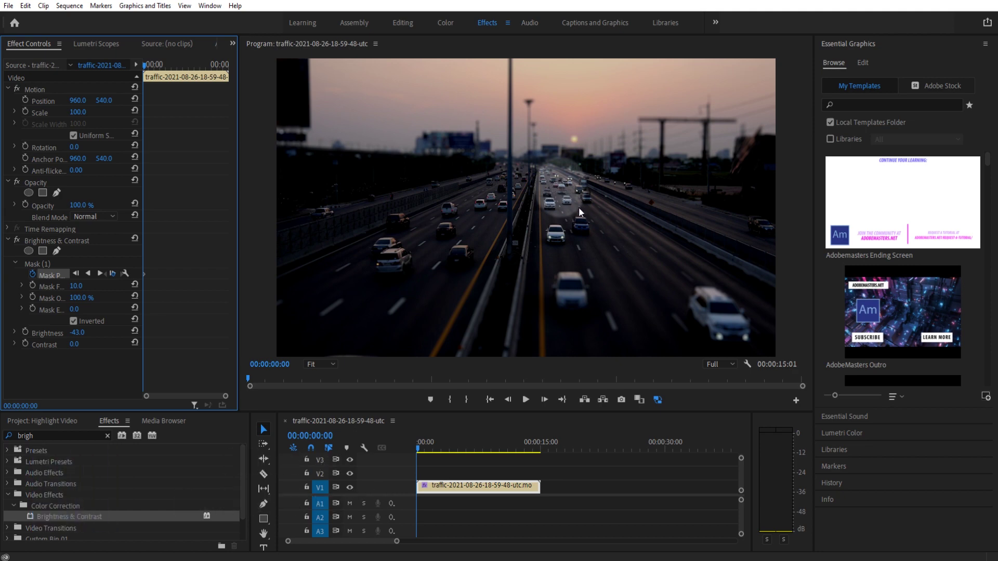
Step: Save the project with Ctrl+S and step the playhead forward to 00:00:00:20
{"action": "key", "text": "ctrl+s"}
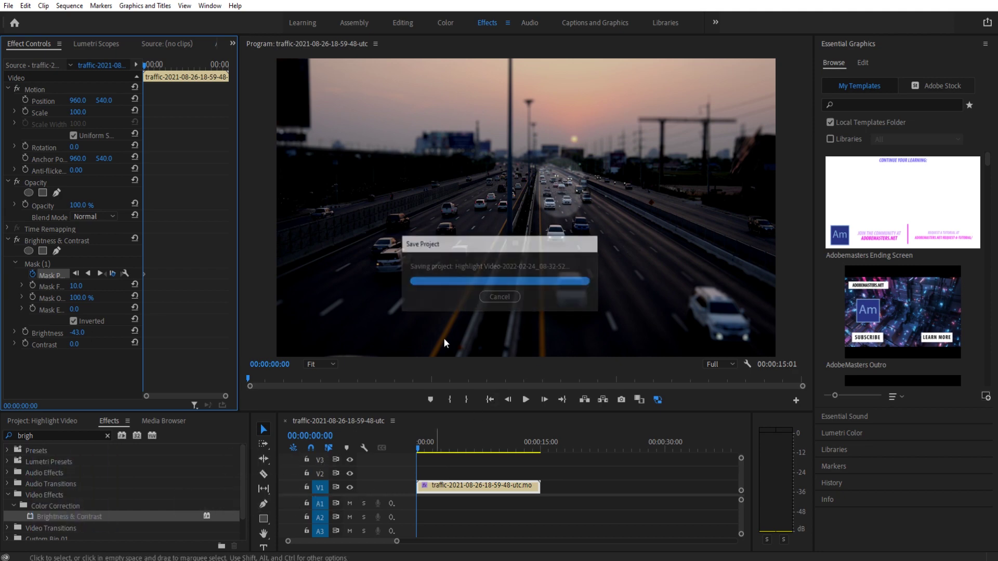
{"action": "left_click", "coordinate": [544, 399]}
{"action": "left_click", "coordinate": [544, 400]}
{"action": "left_click", "coordinate": [544, 400]}
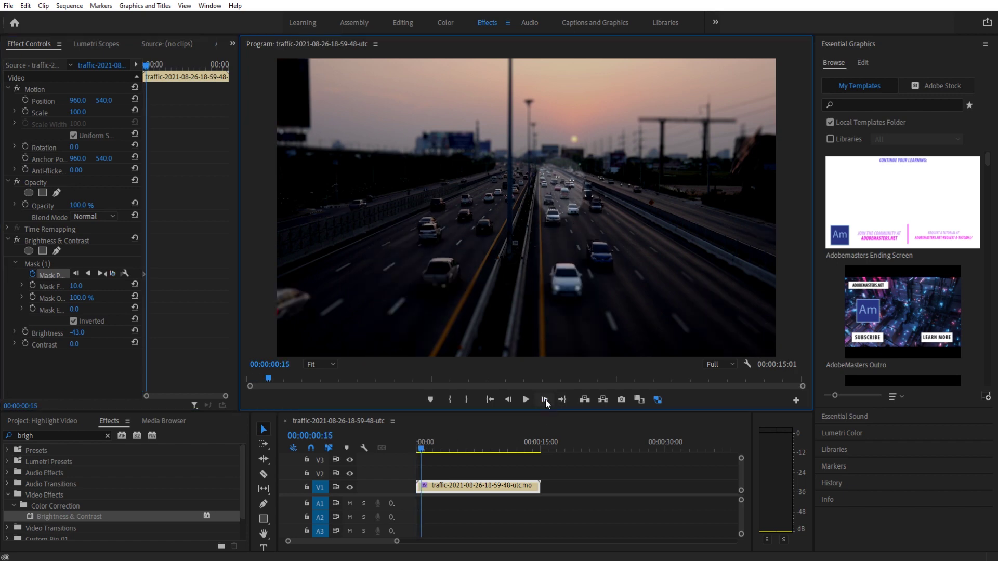
{"action": "left_click", "coordinate": [544, 399]}
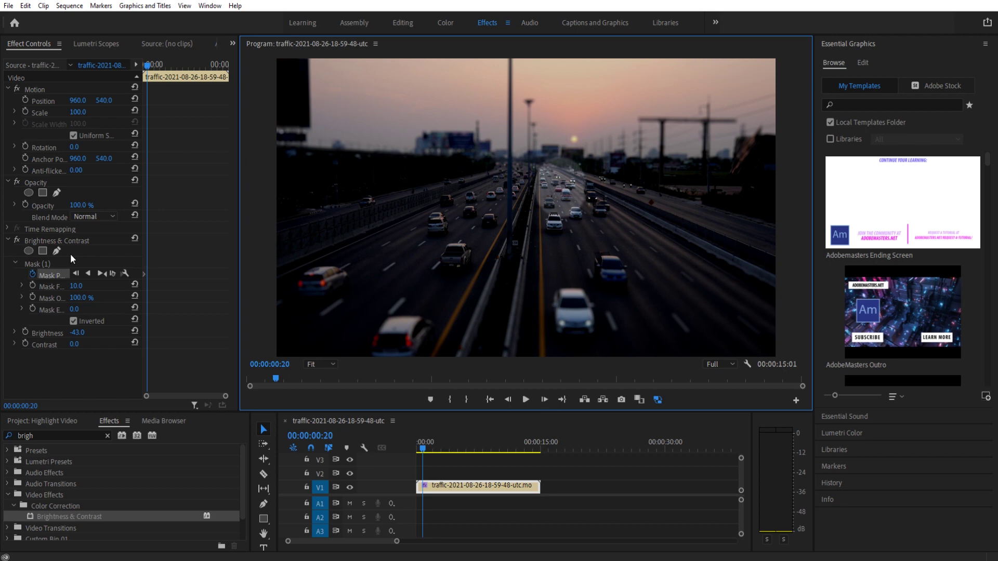
Step: Move the mask onto the bus at successive frames, keyframing its path through 00:00:04:15
{"action": "left_click", "coordinate": [183, 266]}
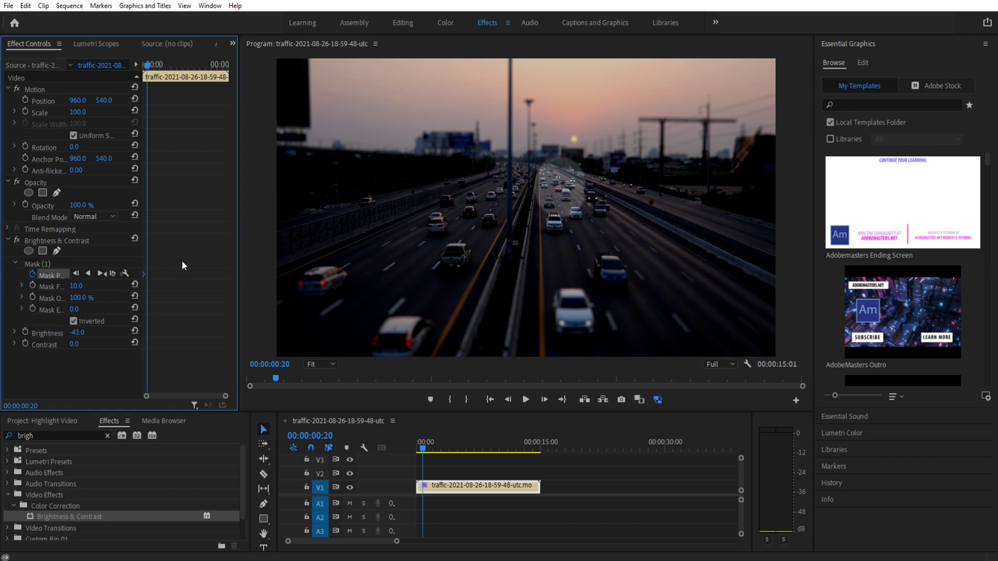
{"action": "left_click", "coordinate": [42, 265]}
{"action": "left_click", "coordinate": [564, 190]}
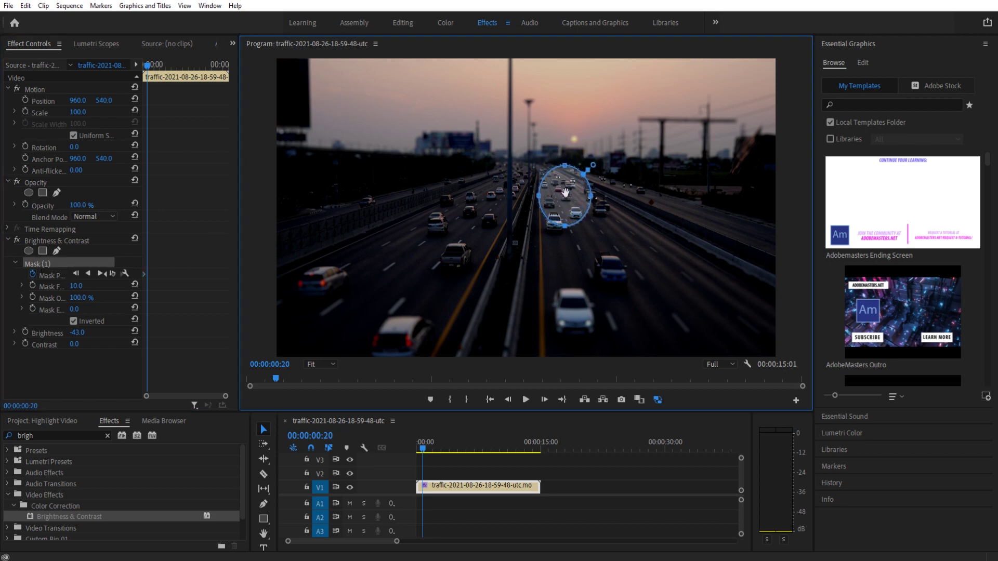
{"action": "key", "text": "space"}
{"action": "key", "text": "space"}
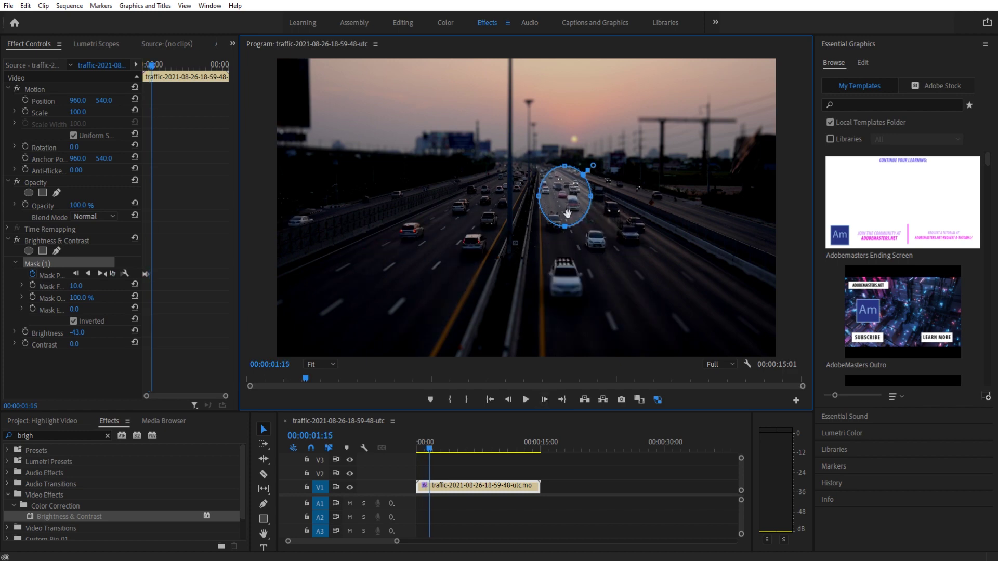
{"action": "left_click_drag", "start_coordinate": [568, 213], "coordinate": [659, 319]}
{"action": "left_click", "coordinate": [544, 399]}
{"action": "left_click", "coordinate": [545, 402]}
{"action": "left_click", "coordinate": [544, 399]}
{"action": "left_click", "coordinate": [544, 399]}
{"action": "left_click", "coordinate": [544, 399]}
{"action": "left_click", "coordinate": [542, 399]}
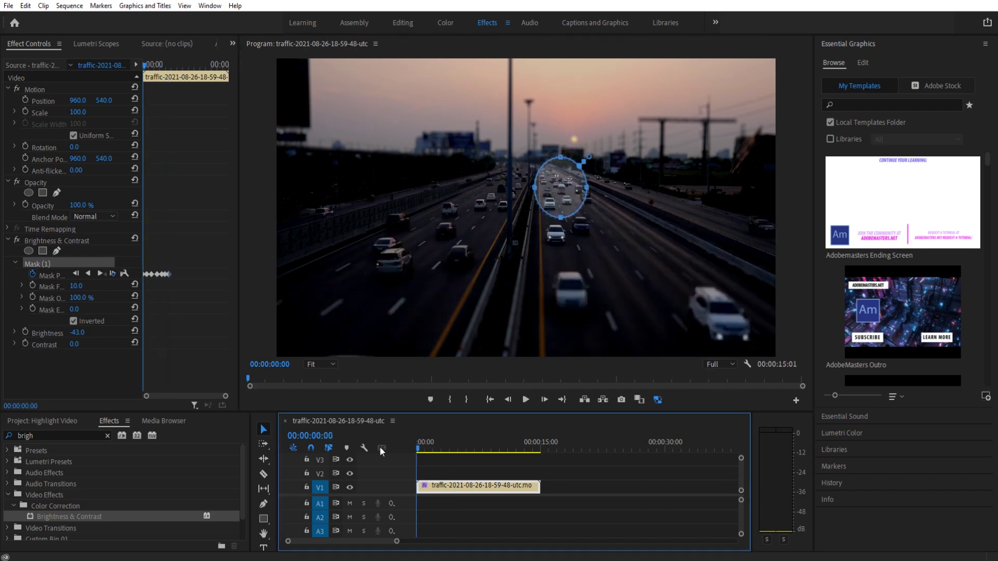
{"action": "left_click", "coordinate": [617, 458]}
{"action": "key", "text": "Home"}
{"action": "key", "text": "space"}
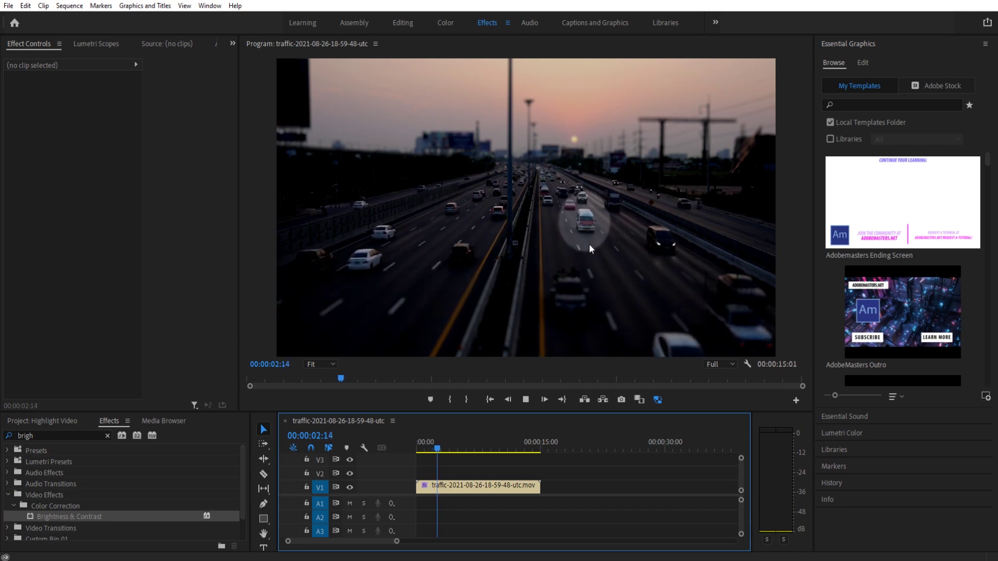
{"action": "left_click", "coordinate": [635, 292]}
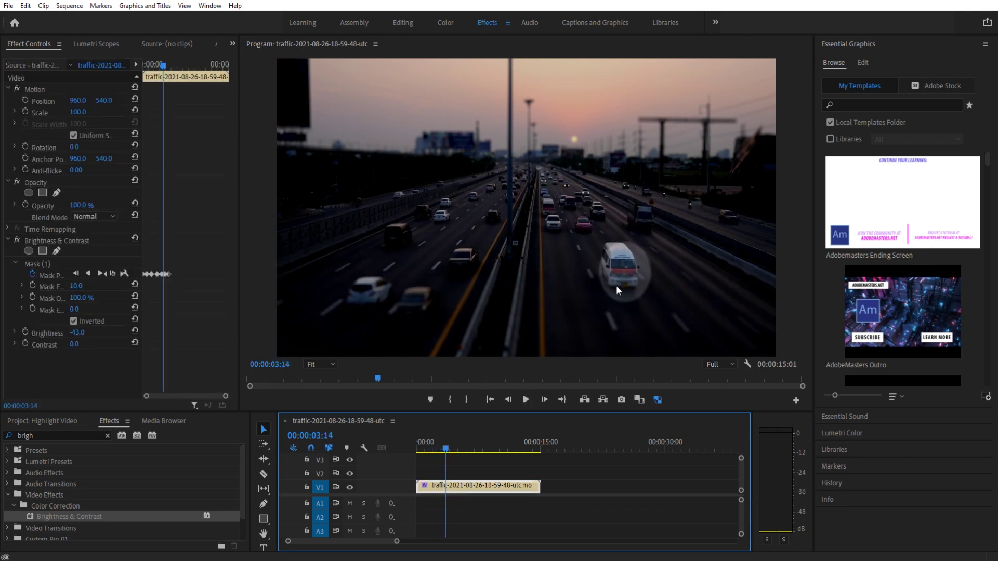
{"action": "key", "text": "space"}
{"action": "key", "text": "space"}
{"action": "left_click_drag", "start_coordinate": [450, 443], "coordinate": [395, 432]}
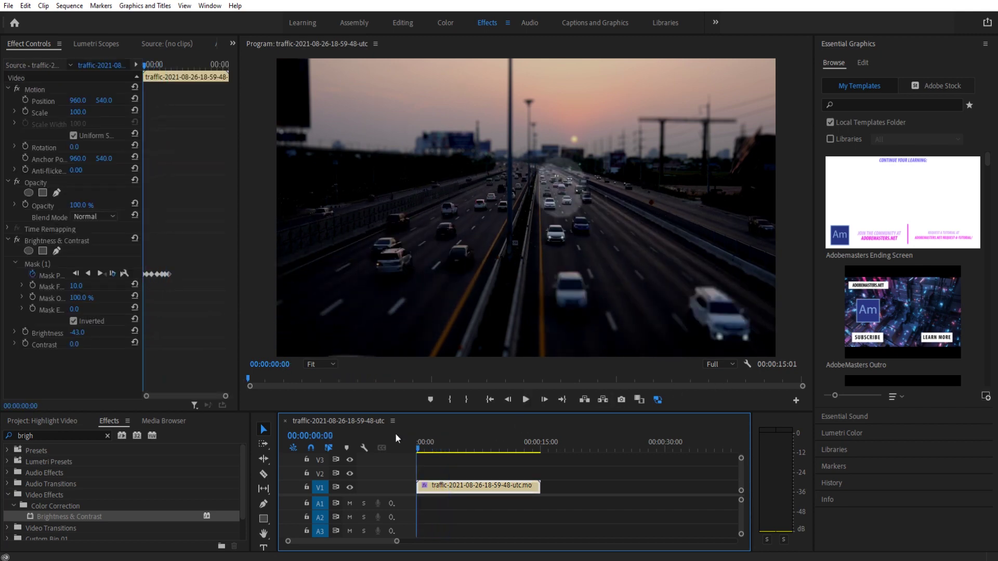
{"action": "key", "text": "space"}
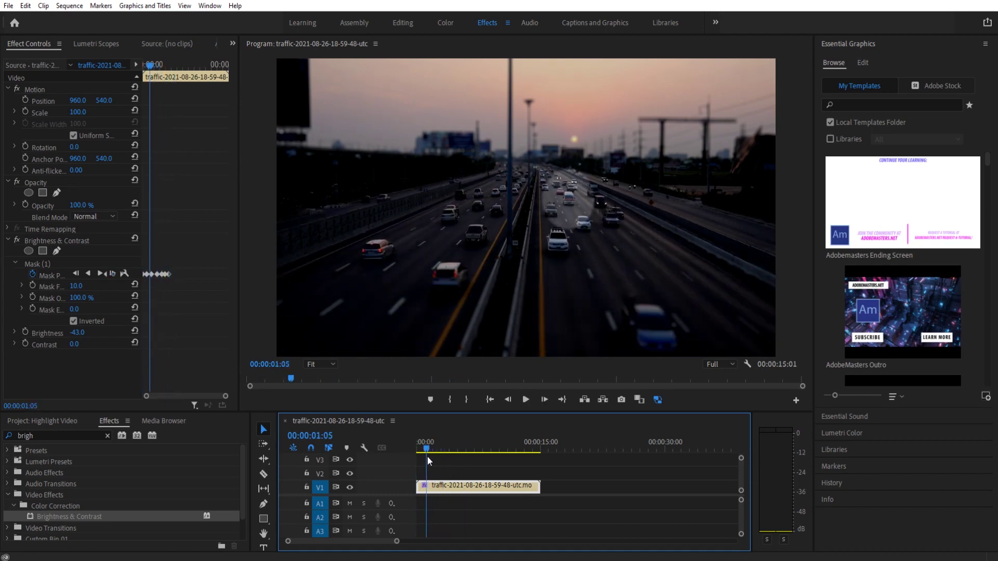
{"action": "left_click_drag", "start_coordinate": [445, 459], "coordinate": [400, 451]}
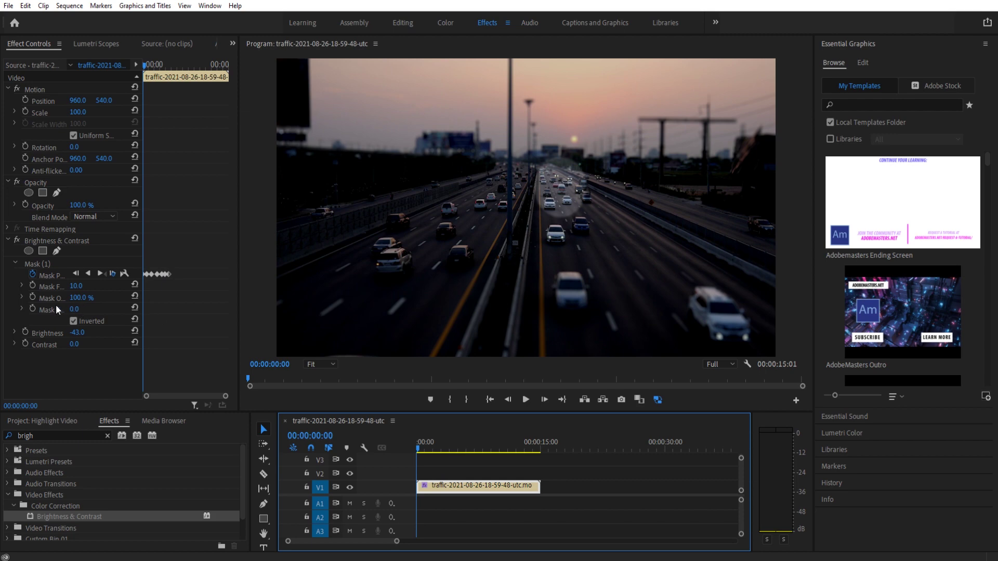
Step: Keyframe Mask Expansion to 154 at 00:00:04:04
{"action": "left_click", "coordinate": [37, 310]}
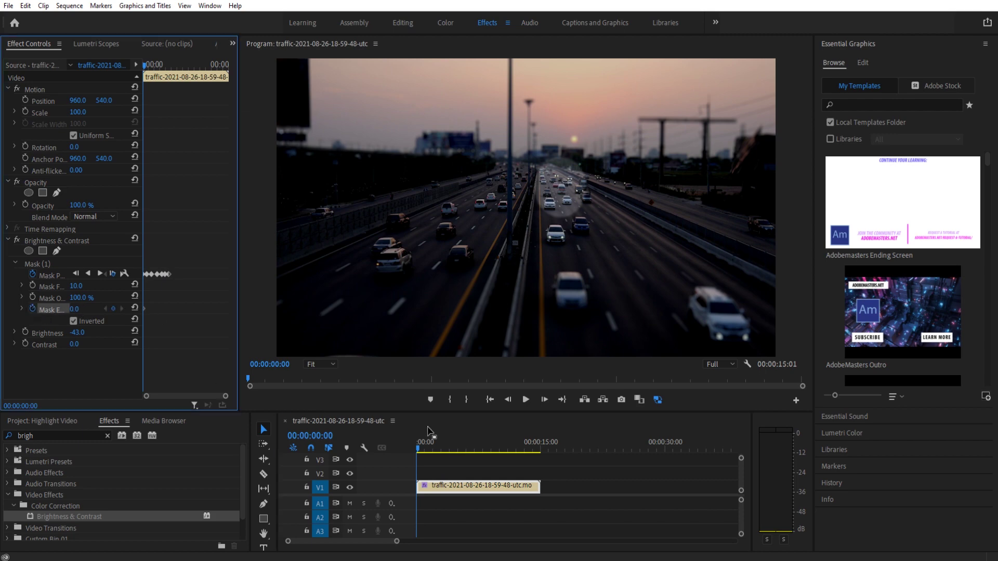
{"action": "left_click_drag", "start_coordinate": [416, 451], "coordinate": [454, 459]}
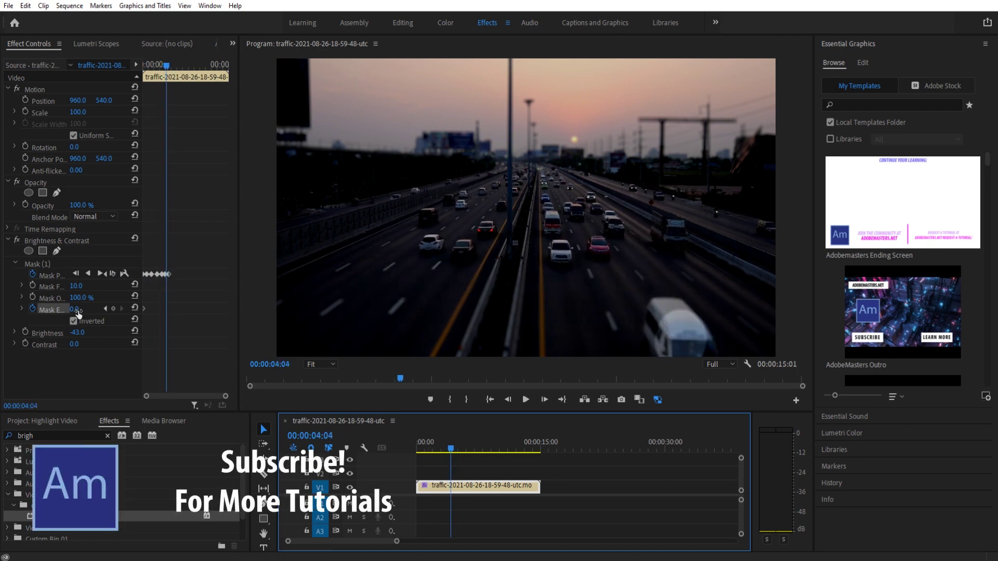
{"action": "left_click_drag", "start_coordinate": [75, 309], "coordinate": [151, 310]}
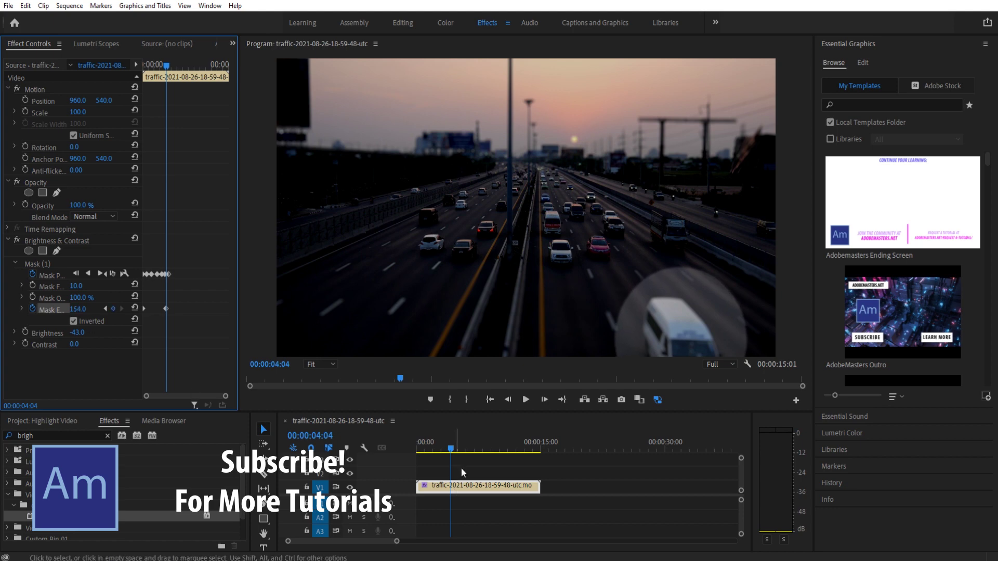
Step: Play back and scrub around 00:00:03:10 to check the widening circle, then return to start
{"action": "left_click_drag", "start_coordinate": [452, 450], "coordinate": [420, 458]}
{"action": "key", "text": "space"}
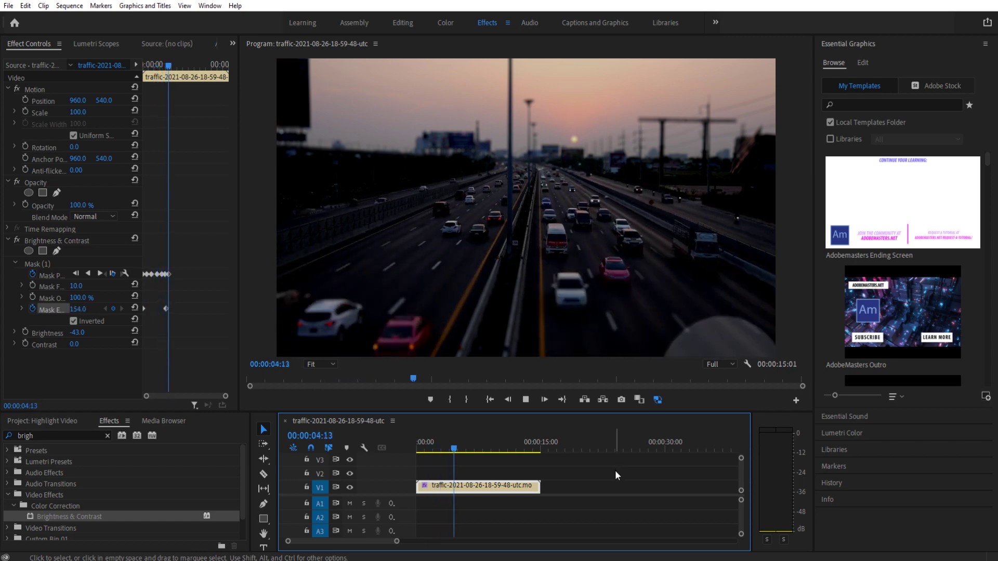
{"action": "key", "text": "space"}
{"action": "left_click_drag", "start_coordinate": [451, 448], "coordinate": [454, 450]}
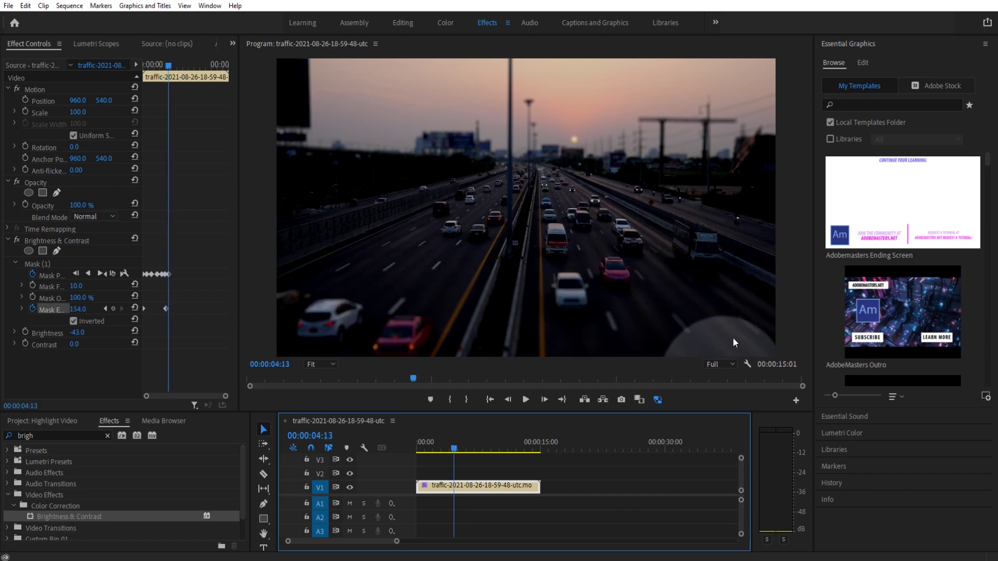
{"action": "mouse_move", "coordinate": [454, 449]}
{"action": "left_mouse_down"}
{"action": "mouse_move", "coordinate": [419, 449]}
{"action": "mouse_move", "coordinate": [445, 449]}
{"action": "left_mouse_up"}
{"action": "key", "text": "Home"}
{"action": "left_click", "coordinate": [594, 479]}
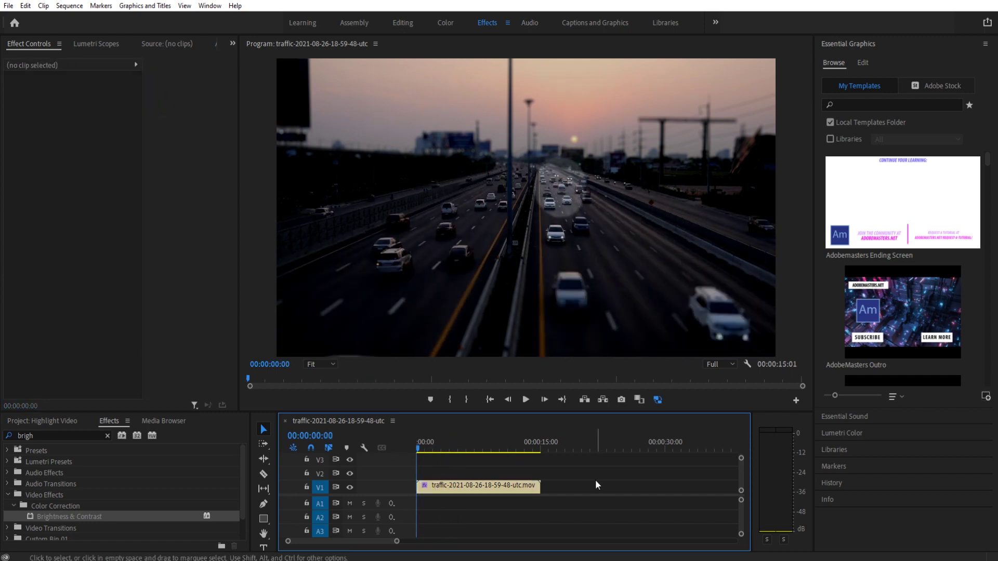
{"action": "left_click", "coordinate": [503, 483]}
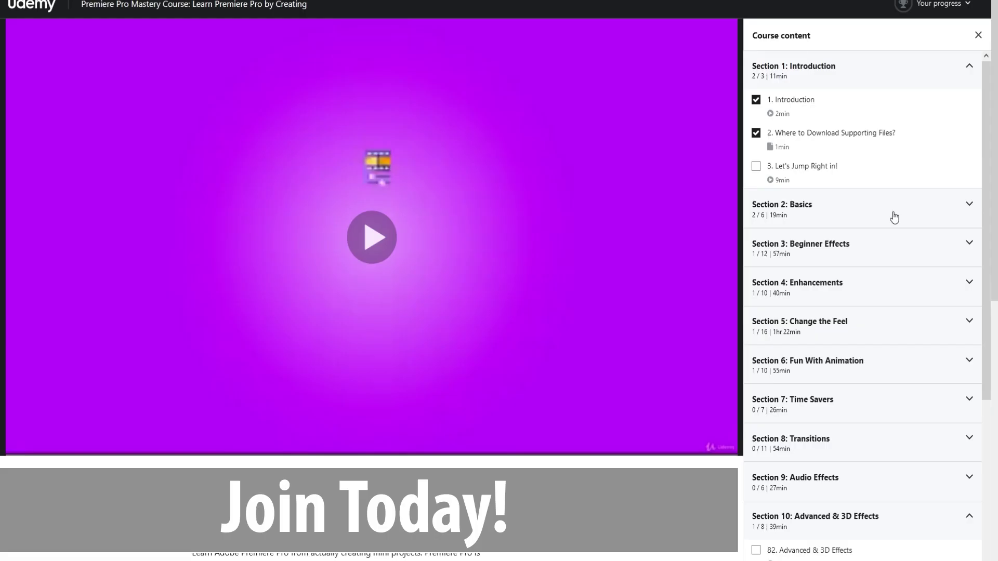
Step: Expand Sections 3, 4, 6, 8 and 9 of the course contents, scrolling down to Section 10
{"action": "left_click", "coordinate": [883, 255]}
{"action": "scroll", "coordinate": [878, 281], "scroll_direction": "down", "scroll_amount": 10}
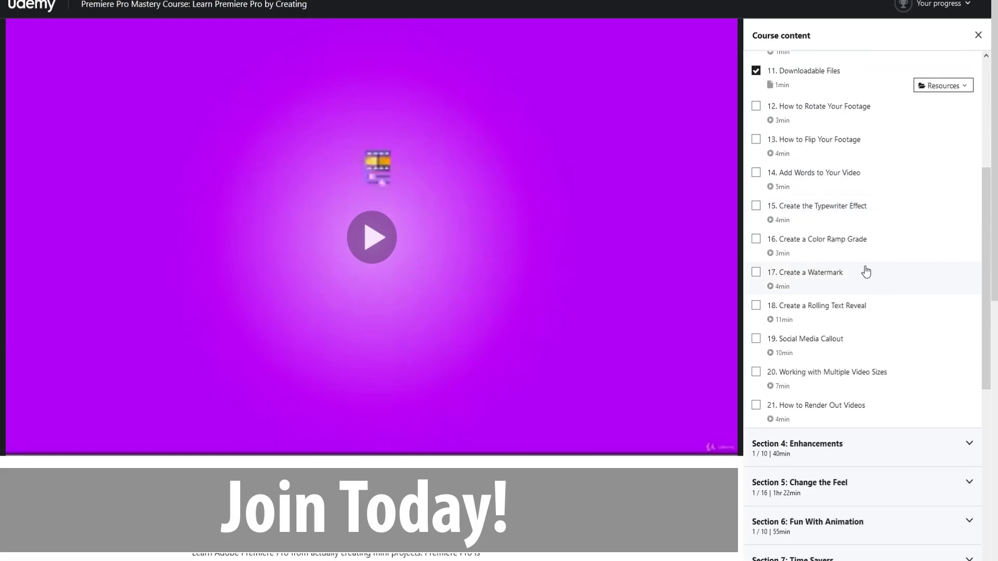
{"action": "left_click", "coordinate": [831, 235]}
{"action": "scroll", "coordinate": [839, 283], "scroll_direction": "down", "scroll_amount": 7}
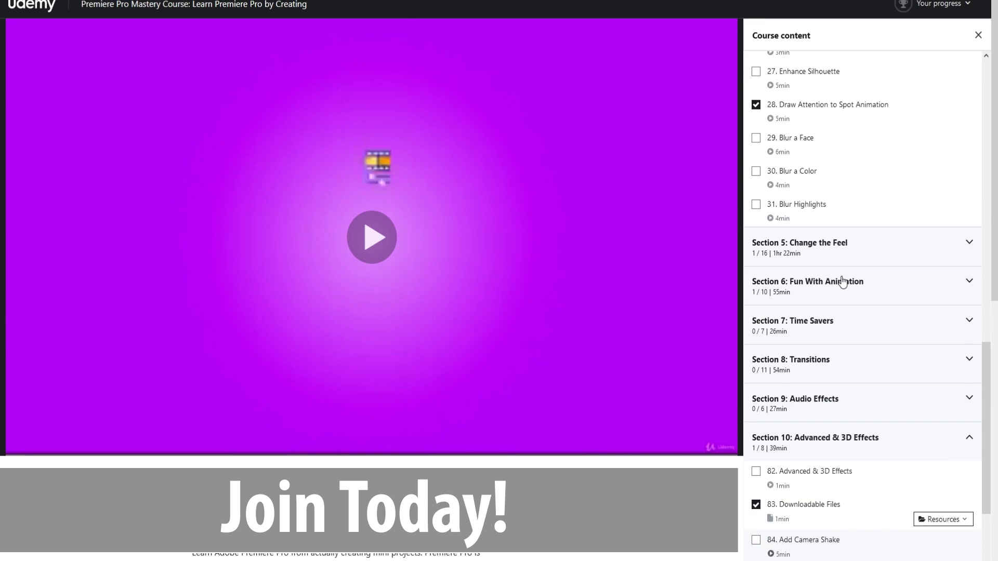
{"action": "left_click", "coordinate": [837, 285]}
{"action": "scroll", "coordinate": [843, 297], "scroll_direction": "down", "scroll_amount": 5}
{"action": "scroll", "coordinate": [843, 297], "scroll_direction": "down", "scroll_amount": 10}
{"action": "left_click", "coordinate": [848, 205]}
{"action": "scroll", "coordinate": [832, 228], "scroll_direction": "down", "scroll_amount": 4}
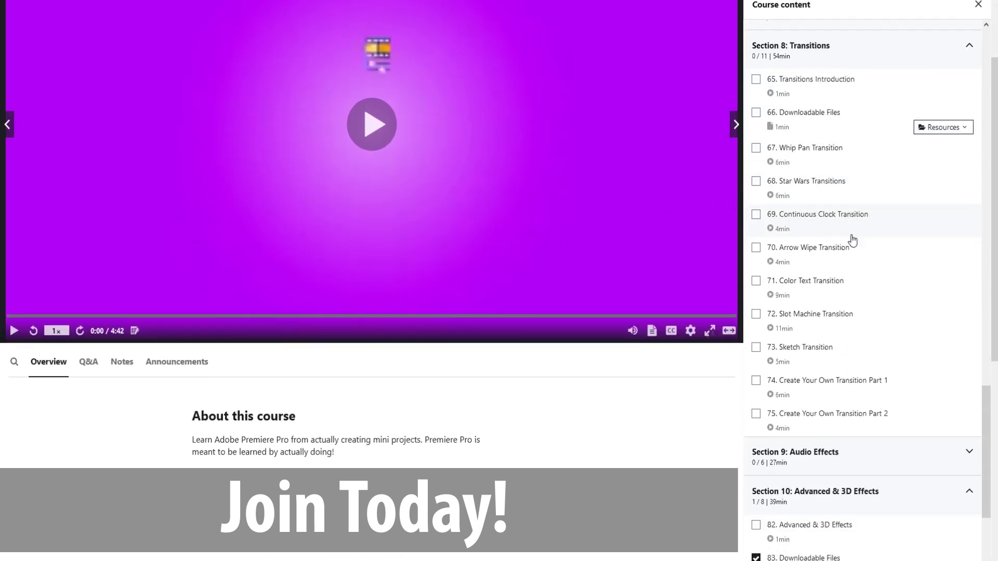
{"action": "scroll", "coordinate": [849, 270], "scroll_direction": "down", "scroll_amount": 1}
{"action": "left_click", "coordinate": [847, 300]}
{"action": "scroll", "coordinate": [848, 305], "scroll_direction": "down", "scroll_amount": 5}
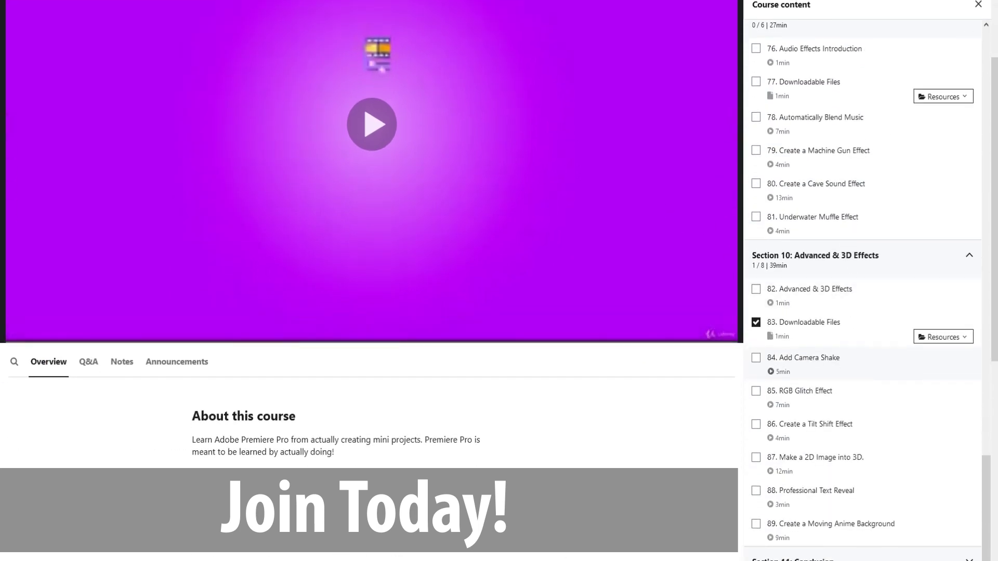